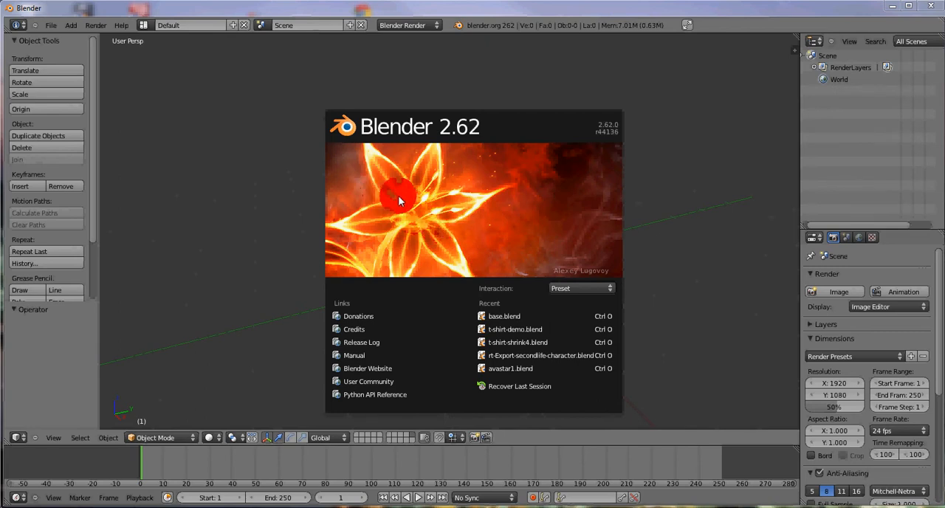
- Open the user preferences and search the add-ons for "ava" to check the Avastar add-on
left_click(52, 26)
left_click(51, 26)
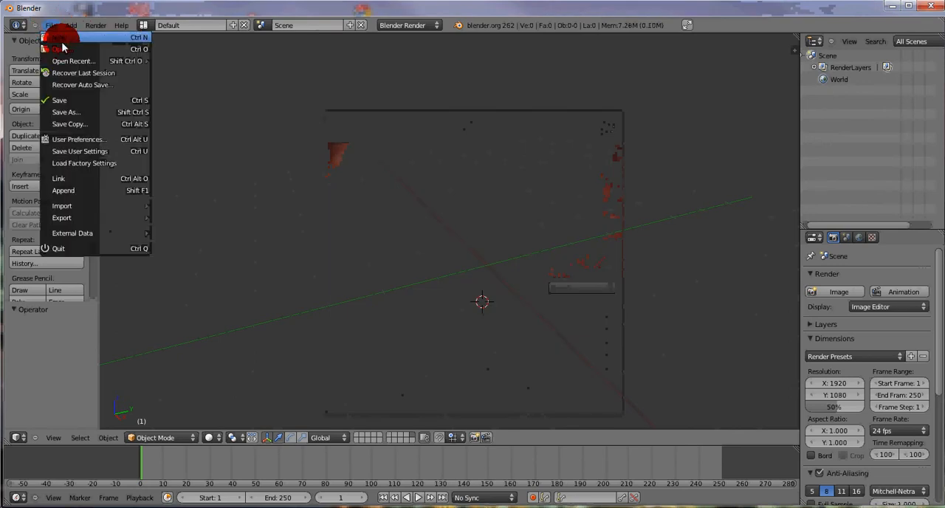
left_click(74, 139)
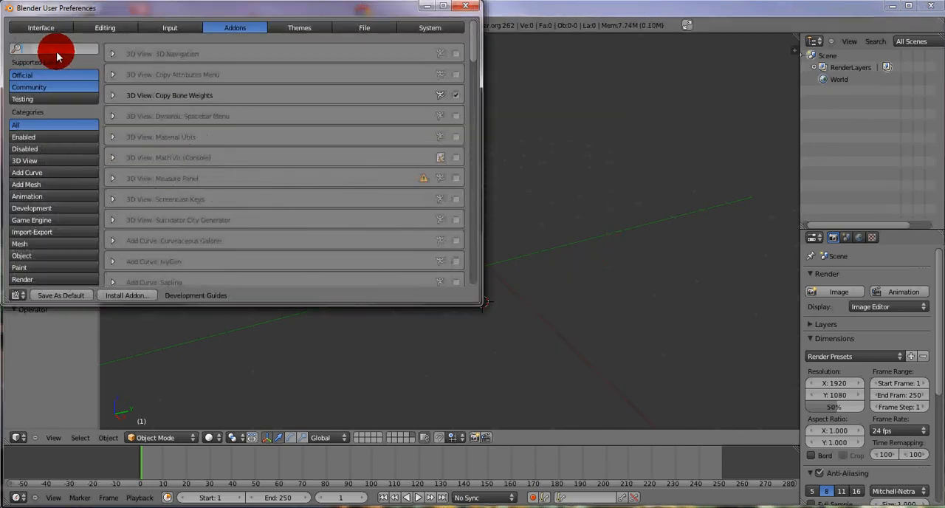
type("avast")
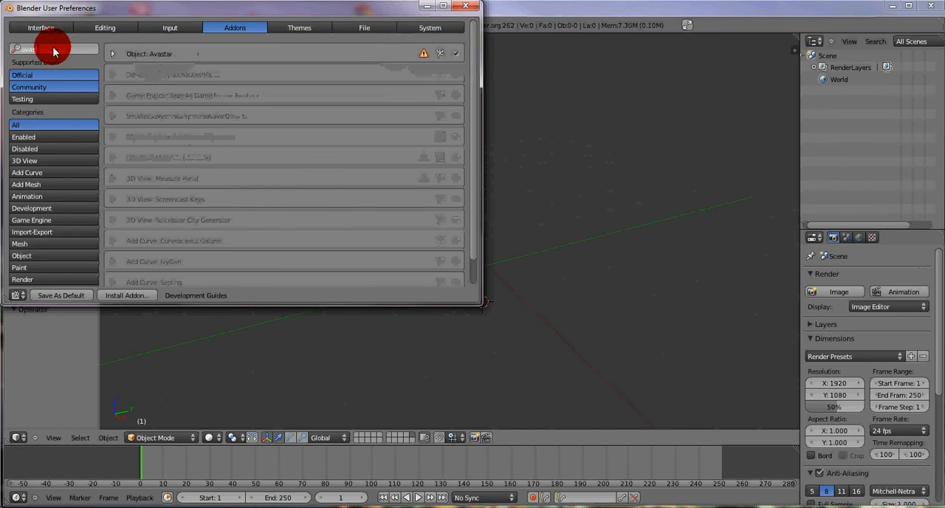
- Search the add-ons for "copy" to check Copy Bone Weights, and close the user preferences
left_click_drag(55, 50, 2, 52)
key("BackSpace")
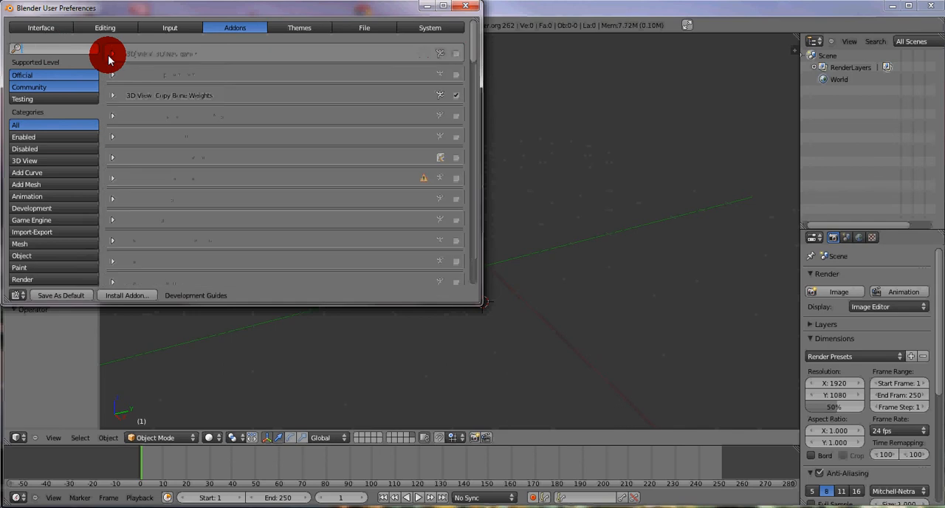
type("copy")
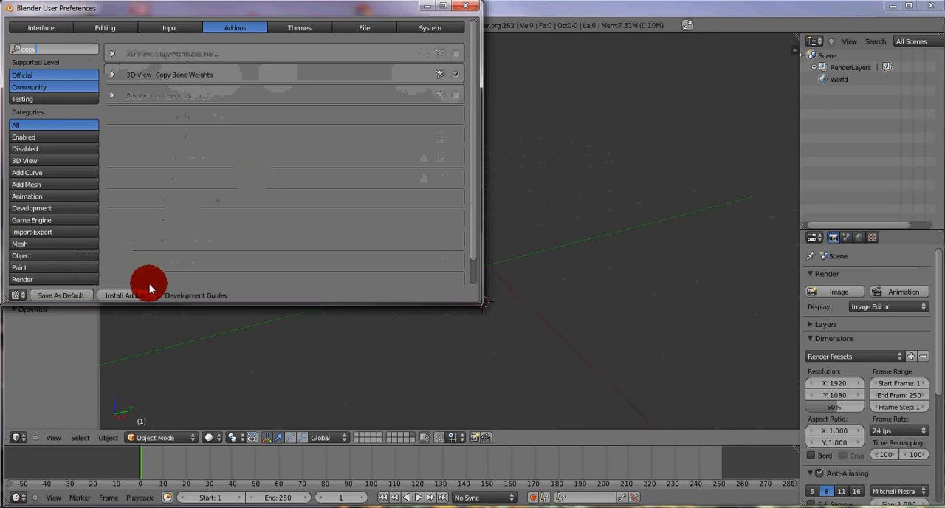
left_click(470, 6)
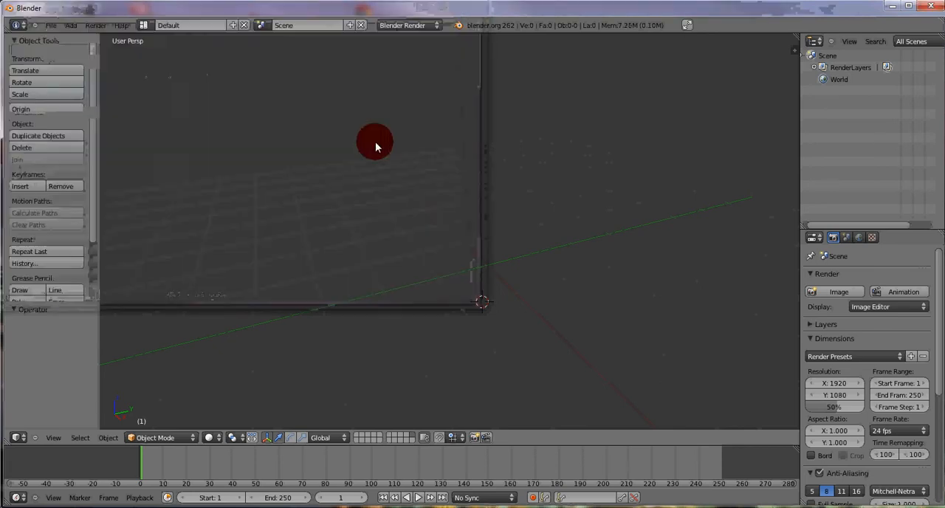
- Add an Avastar character to the scene and clear its location to place it at the origin
left_click(71, 26)
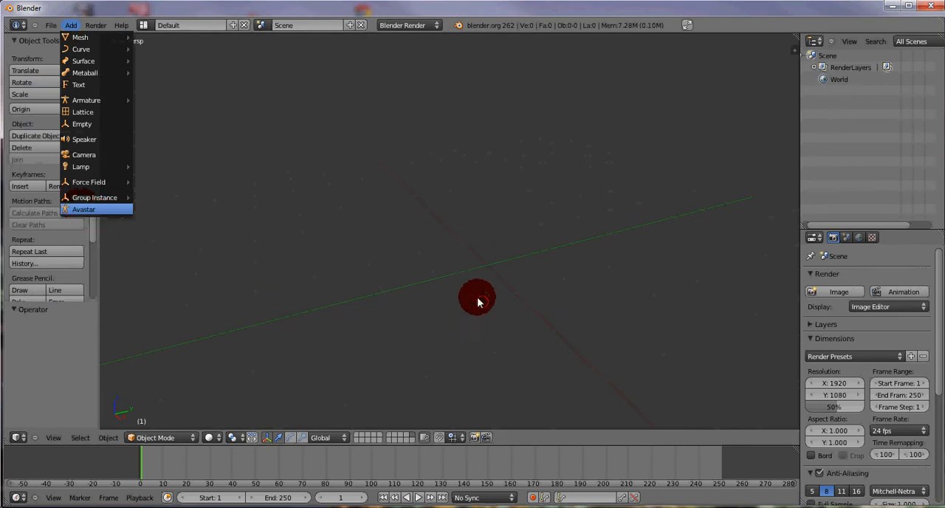
key("Return")
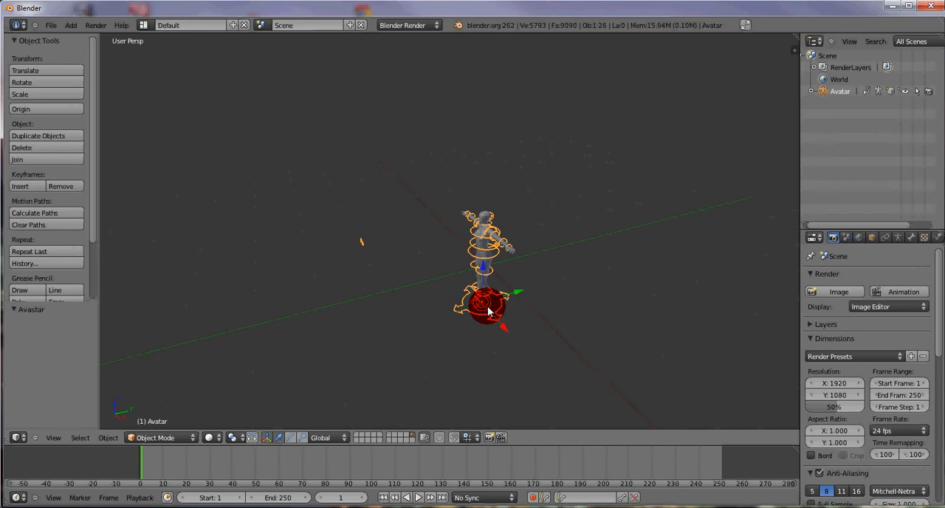
key("alt+g")
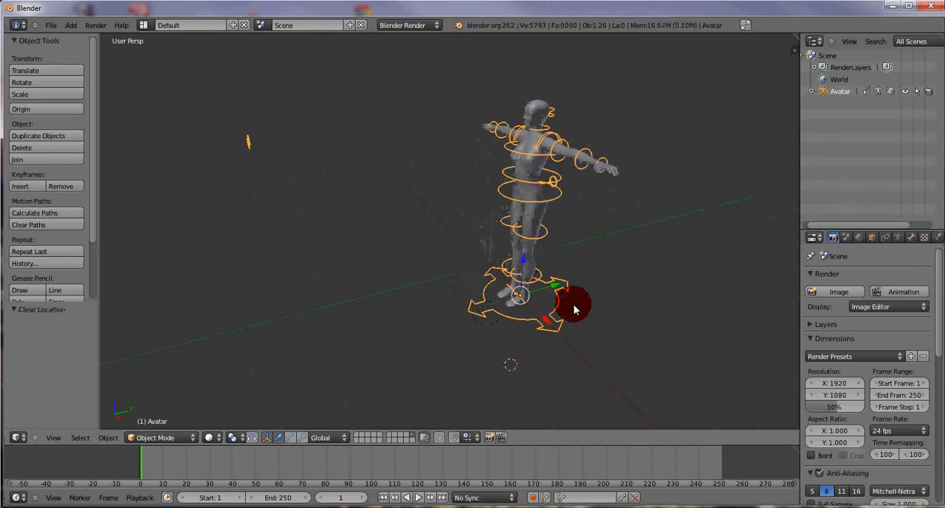
middle_click_drag(576, 310, 470, 293, "shift")
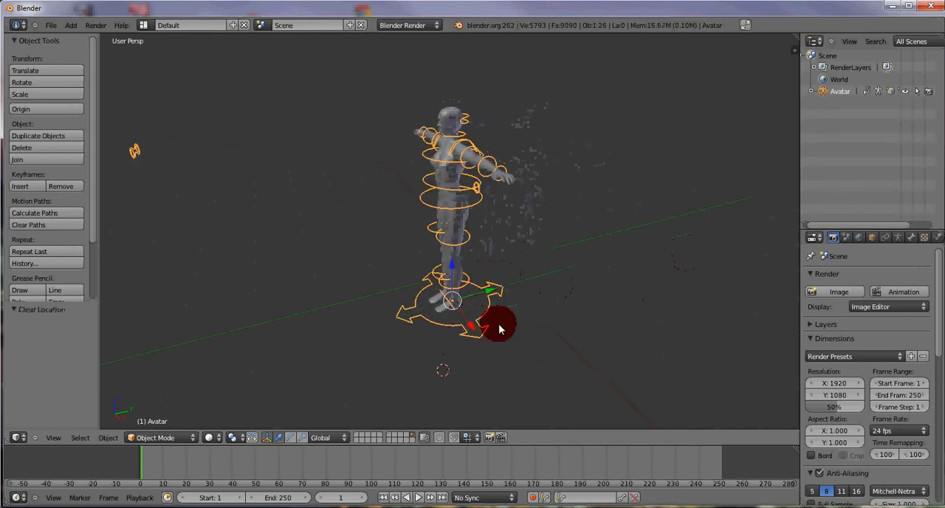
scroll(552, 322, "up", 1)
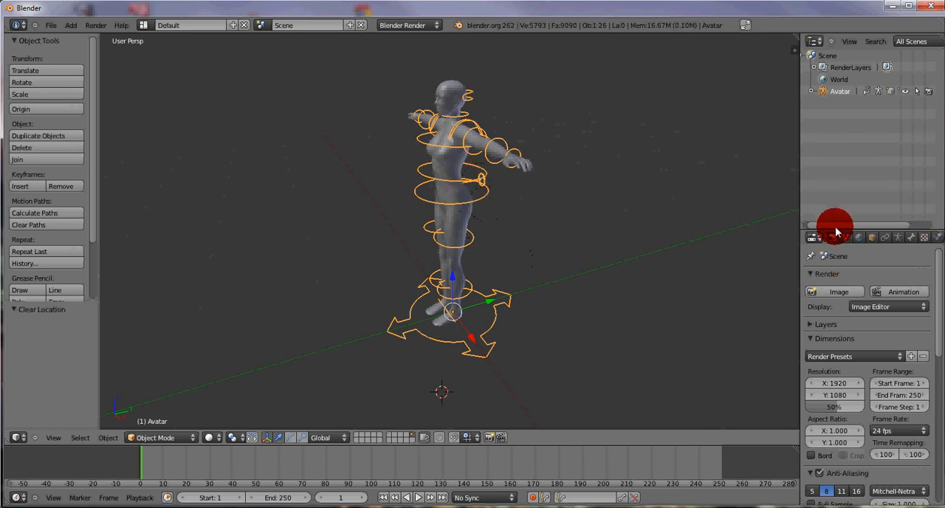
- Enlarge the properties editor in width and height and show the Avatar's object properties
left_click_drag(802, 218, 725, 216)
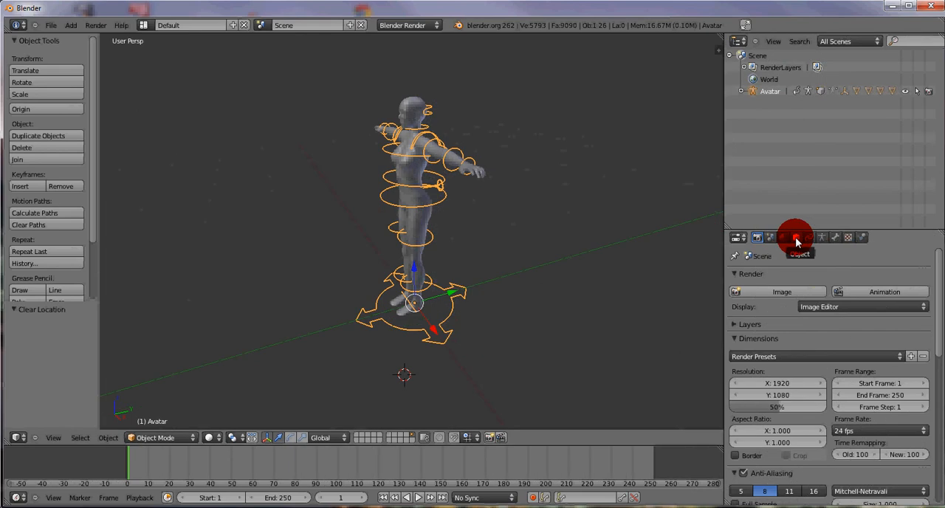
left_click(796, 238)
left_click_drag(838, 233, 824, 143)
- Collapse all expanded sections of the Avatar's object properties, from Transform down to Avatar Shape and Expressions
left_click(738, 198)
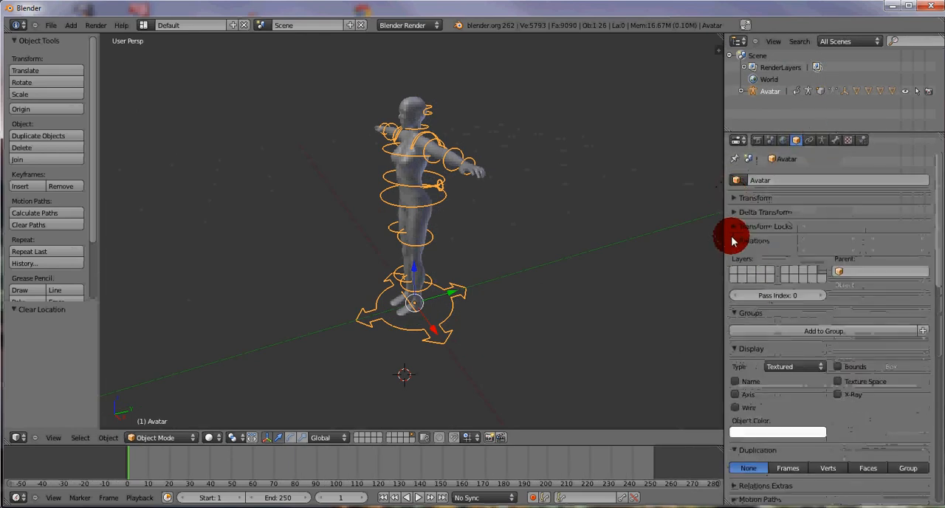
left_click(736, 228)
left_click(733, 230)
left_click(737, 243)
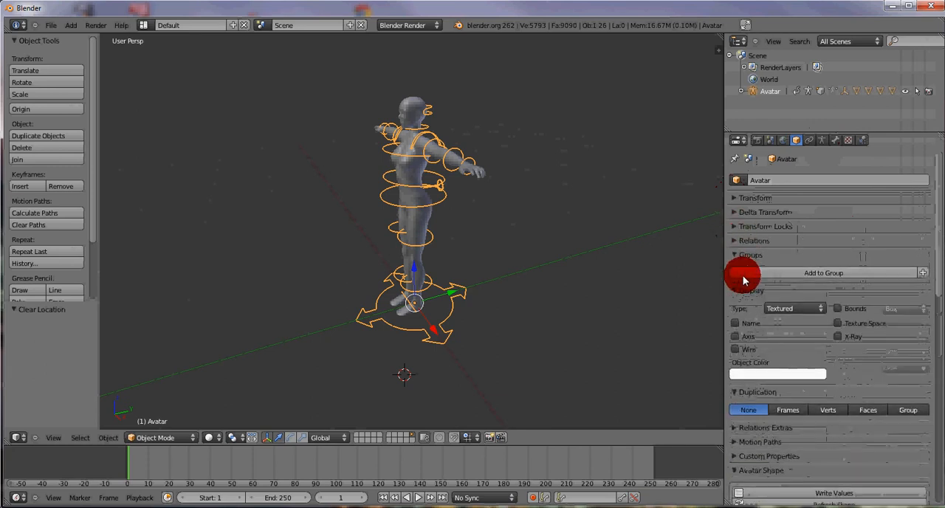
left_click(739, 256)
left_click(739, 271)
left_click(736, 285)
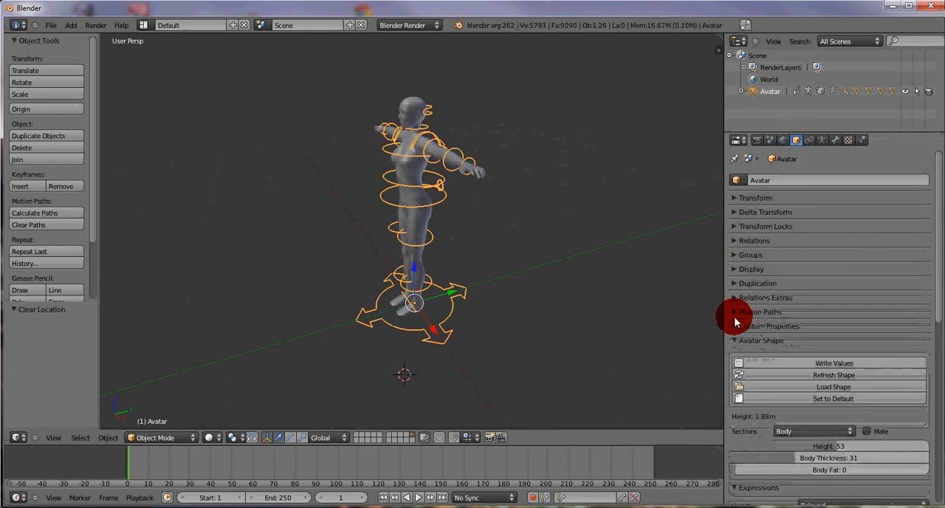
left_click(734, 339)
left_click(738, 356)
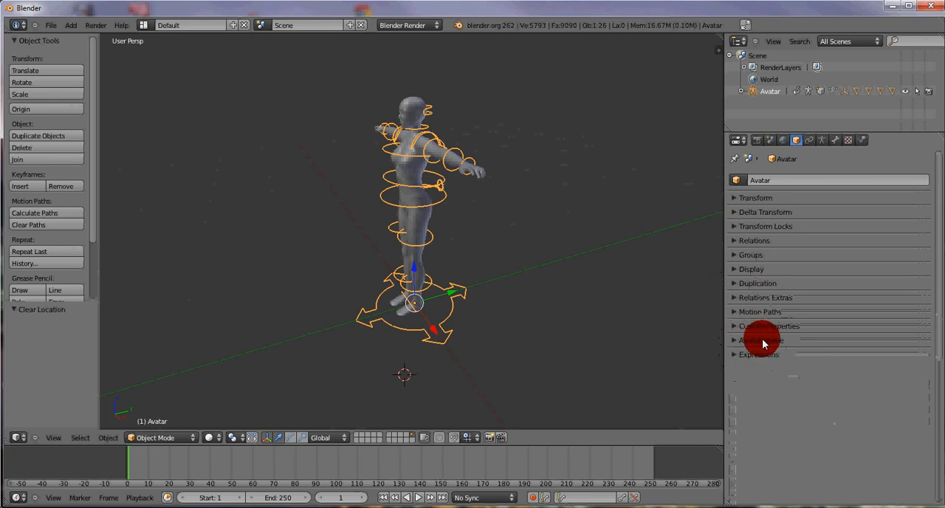
- Expand the Avatar Shape settings and load the shape file fanny-2012.xml from Y:\Second life\DEUX
left_click(762, 340)
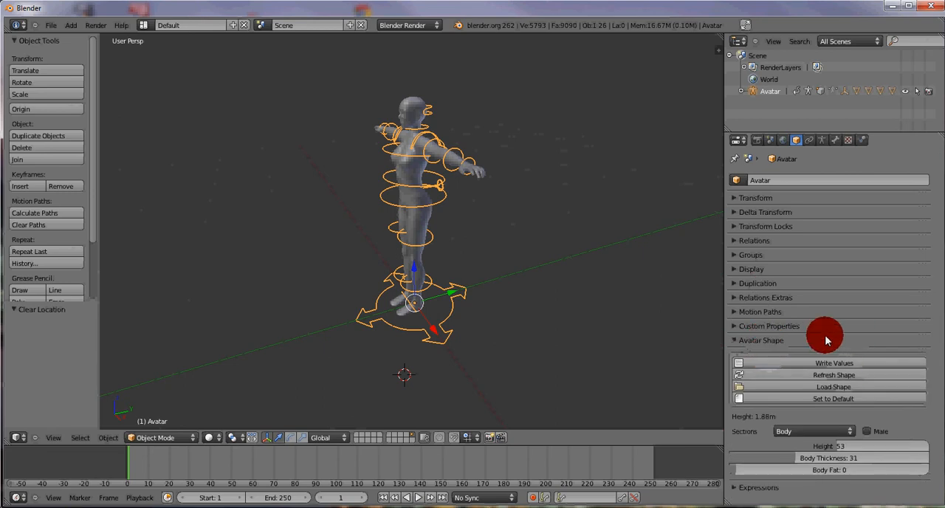
left_click(835, 387)
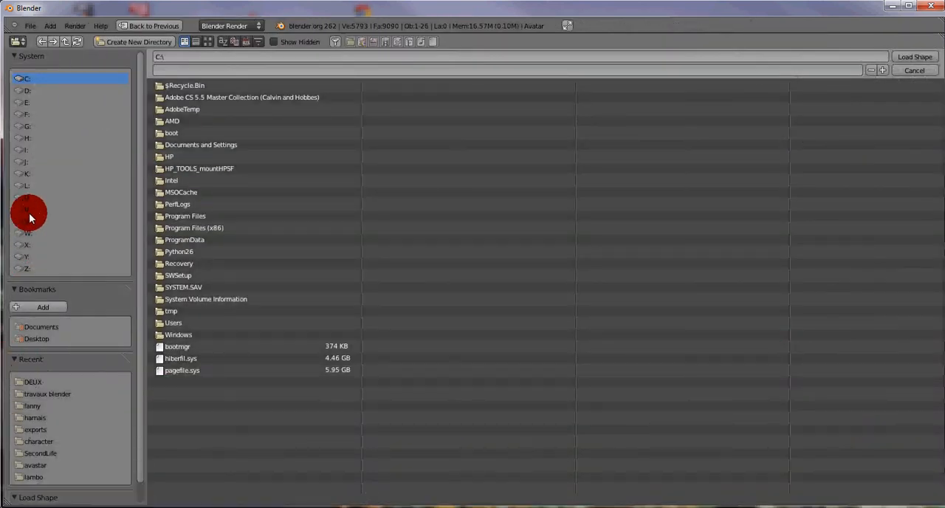
left_click(28, 257)
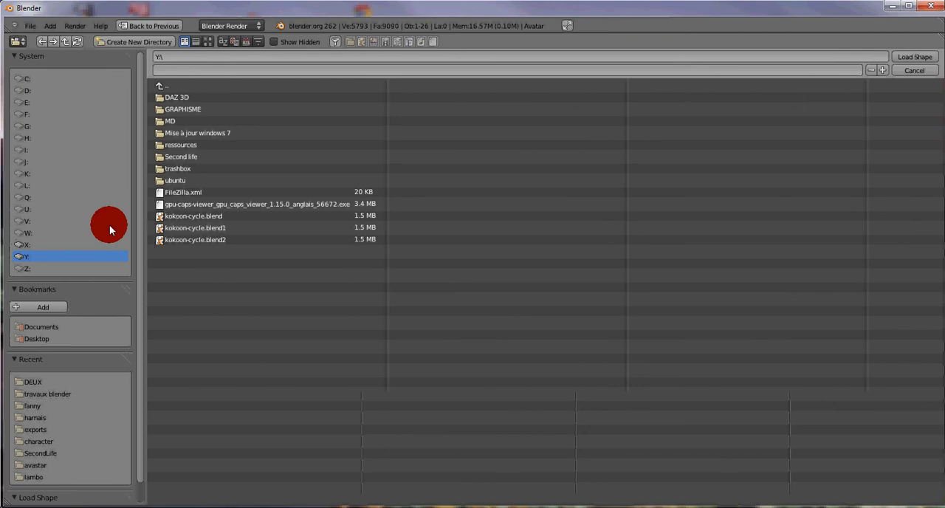
left_click(185, 161)
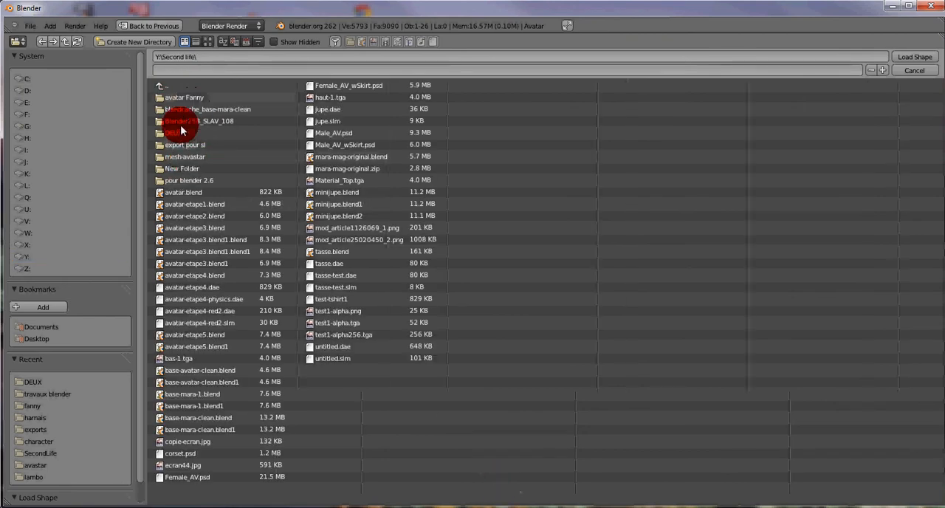
left_click(175, 135)
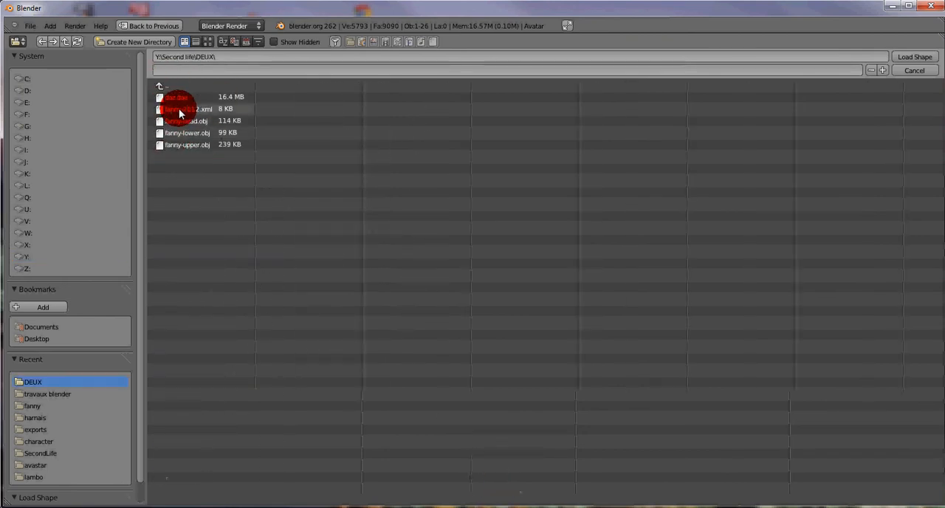
left_click(179, 110)
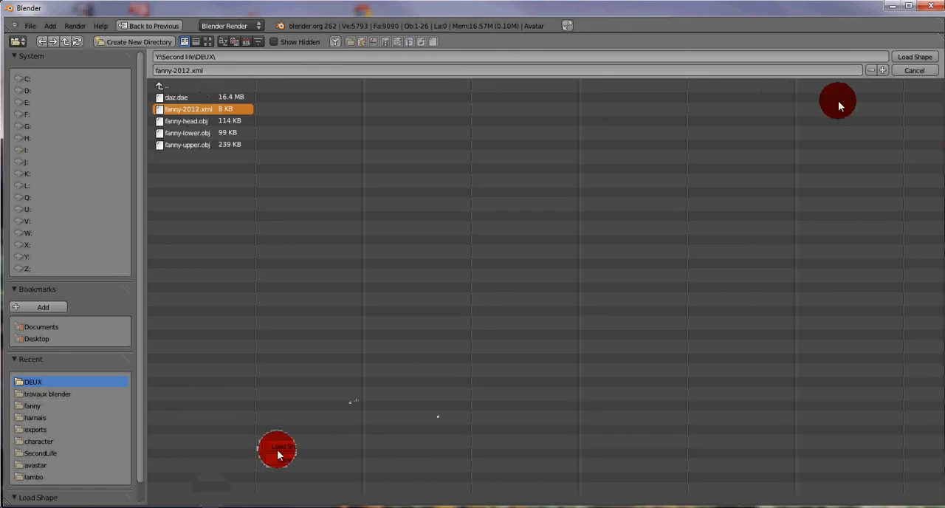
left_click(914, 58)
left_click(914, 57)
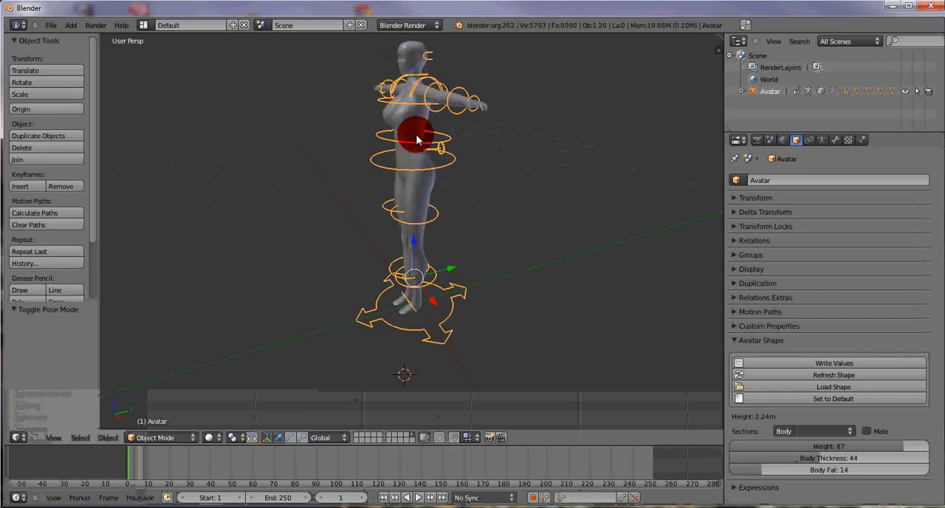
- Rotate the Avatar 90° around the global Z axis
middle_click_drag(425, 201, 432, 255)
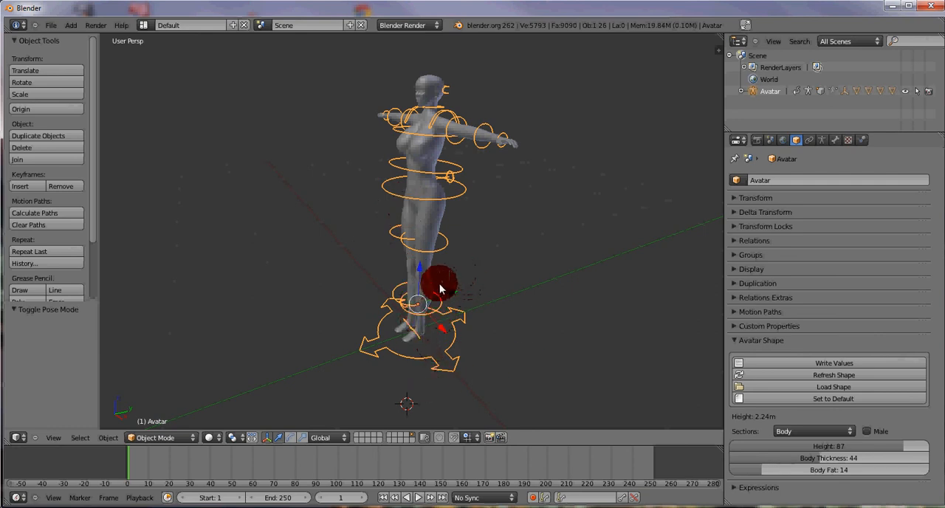
key("r")
key("z")
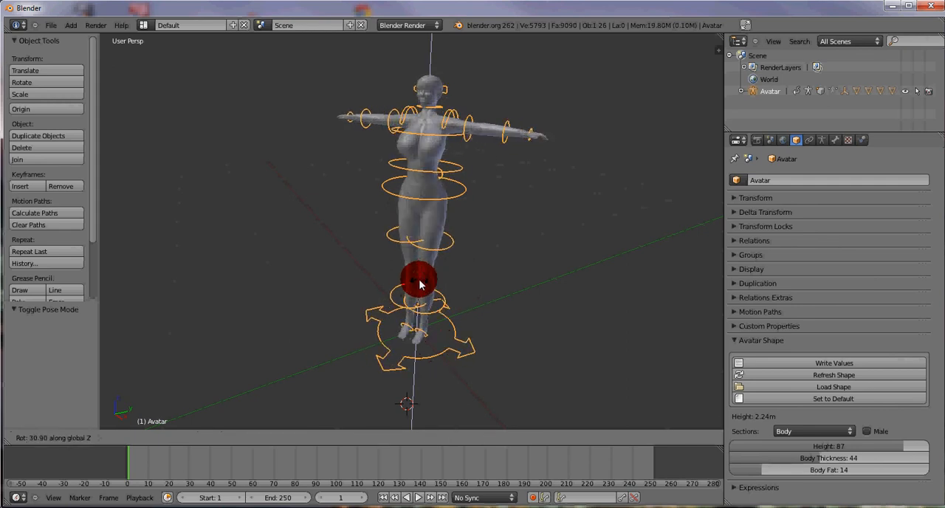
type("90")
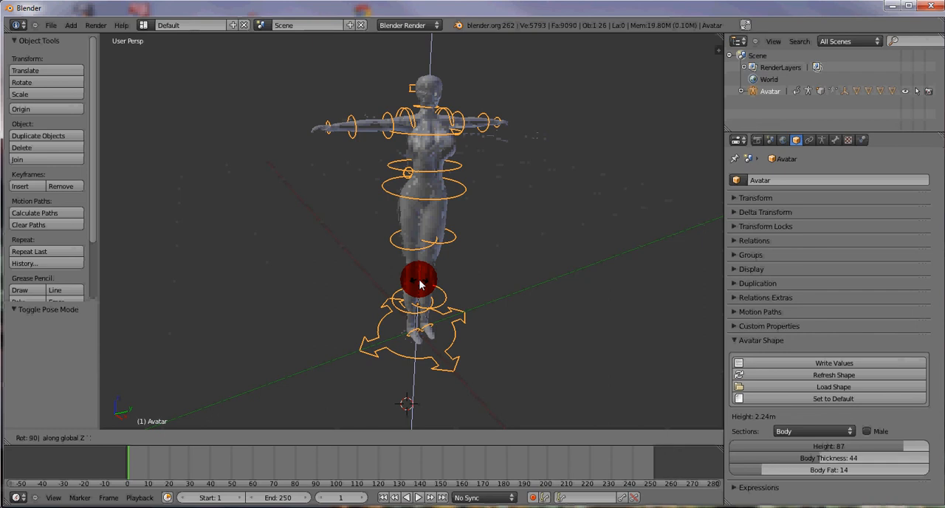
key("Return")
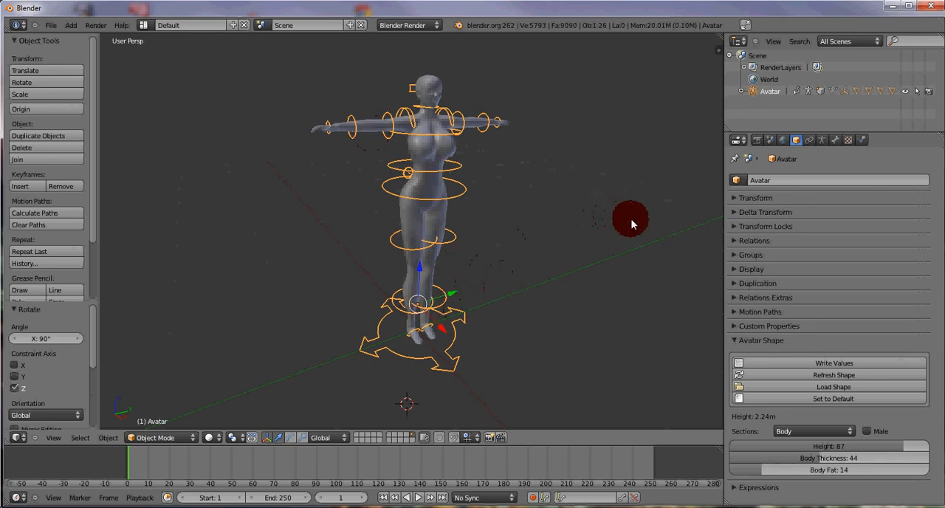
- Display the 3D view's transform properties for the Avatar and collapse the View, 3D Cursor and Item sections
key("n")
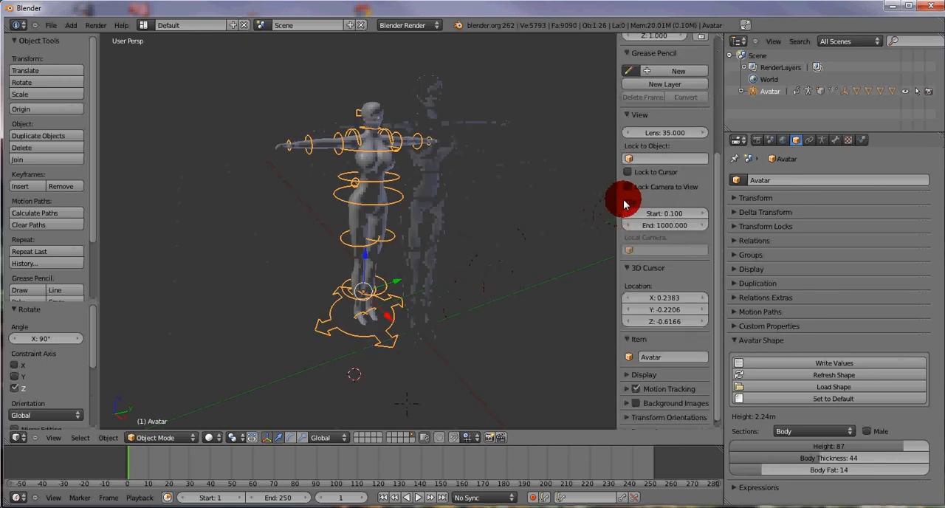
left_click_drag(716, 297, 711, 137)
left_click(636, 284)
left_click(638, 298)
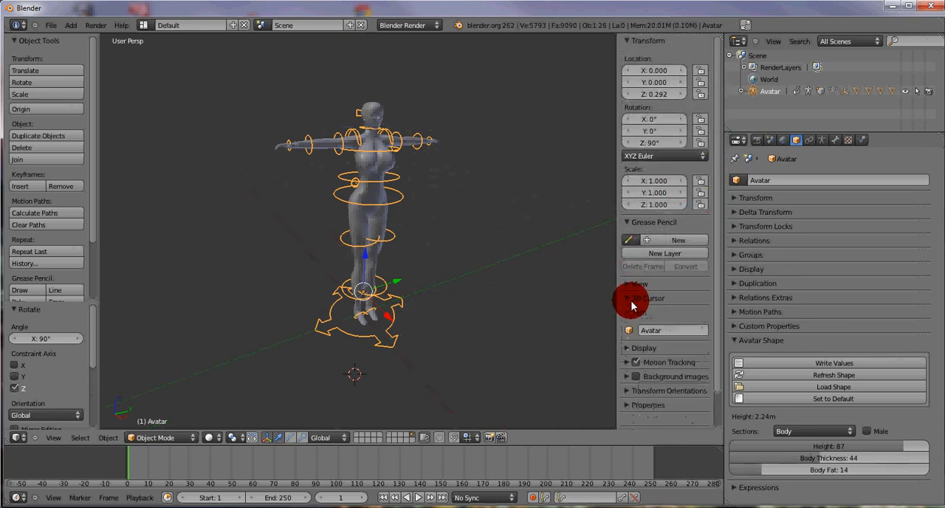
left_click(627, 312)
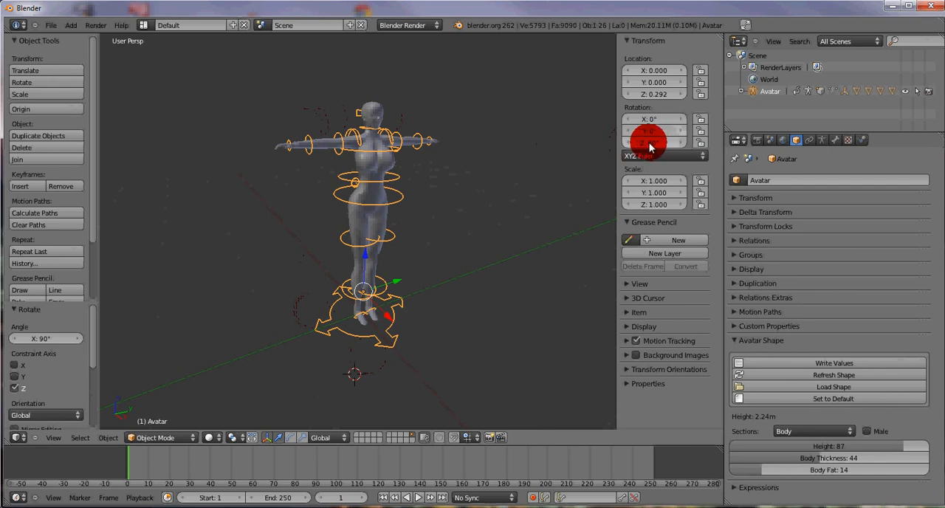
- Apply the rotation of the Avatar armature
left_click(108, 438)
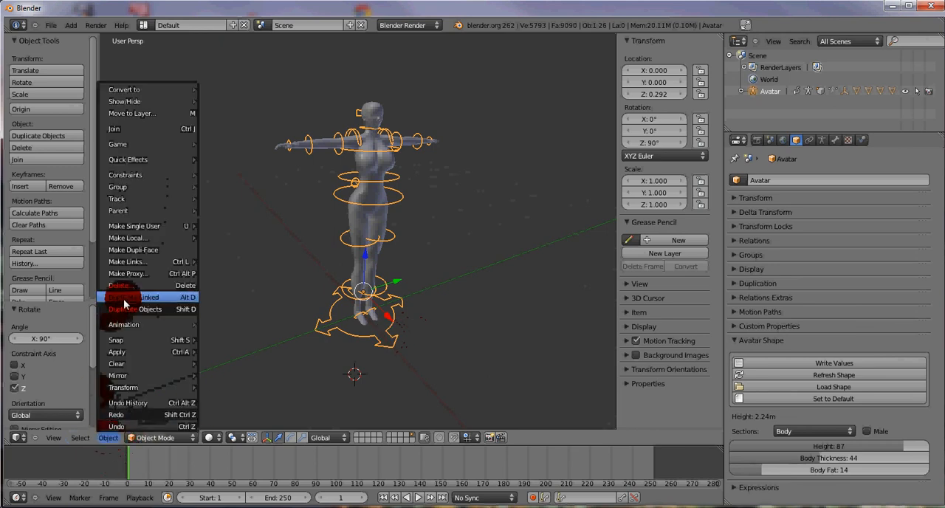
mouse_move(122, 353)
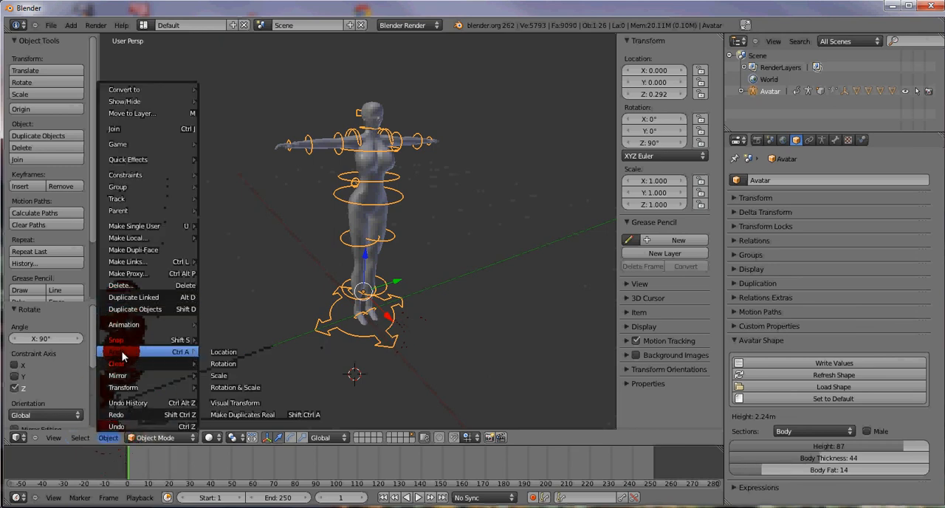
left_click(221, 364)
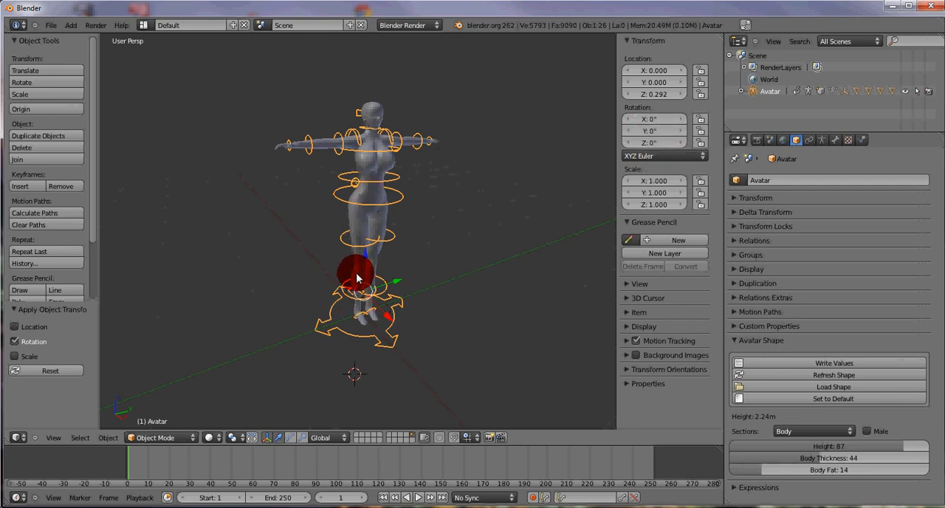
- Apply the rotation of the lower body mesh so its rotation values reset
right_click(358, 271)
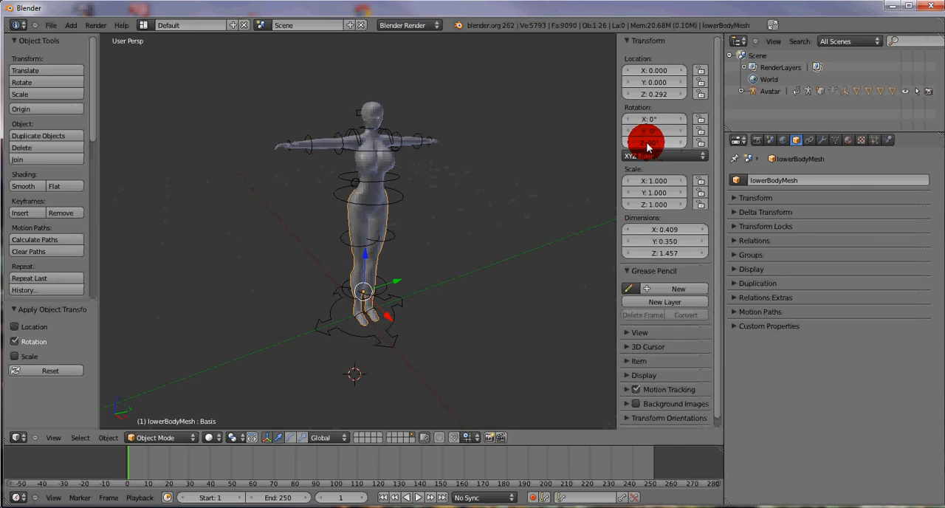
left_click(108, 437)
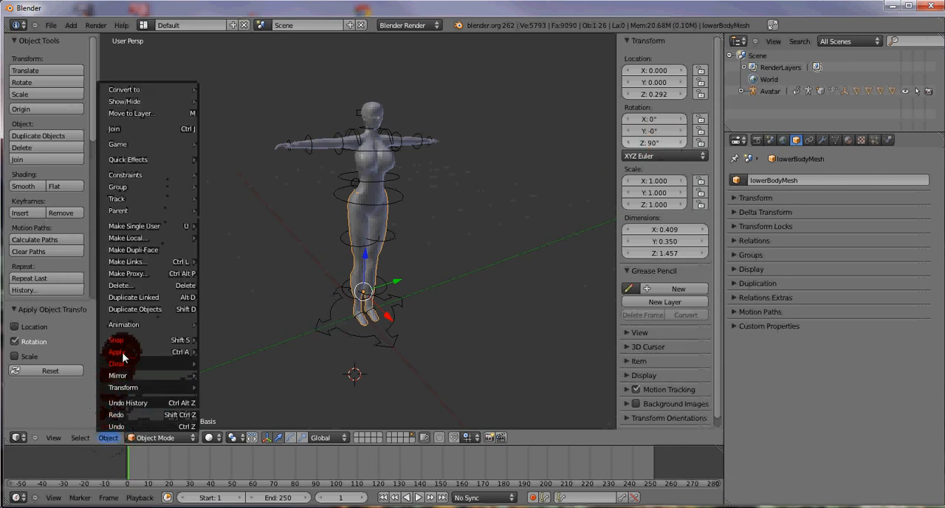
mouse_move(122, 351)
left_click(226, 363)
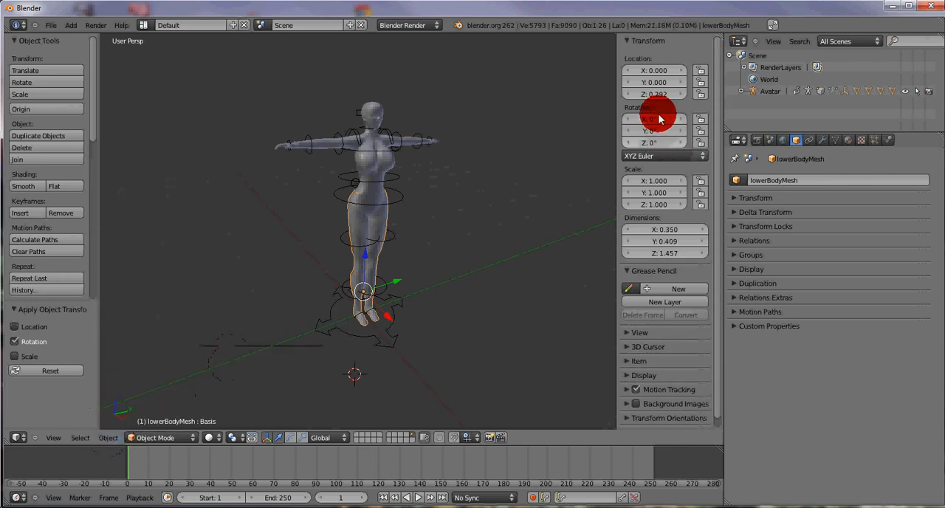
- Apply the rotation of the upper body mesh
right_click(375, 169)
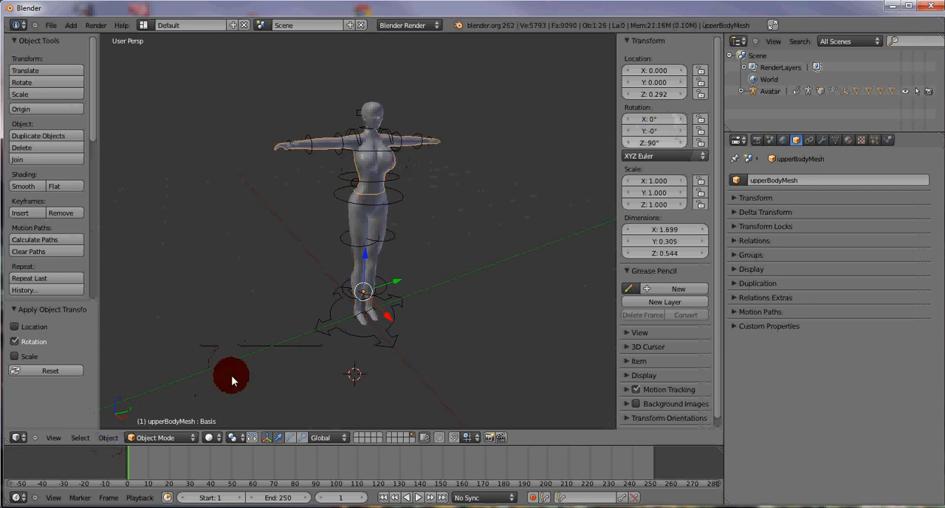
left_click(106, 441)
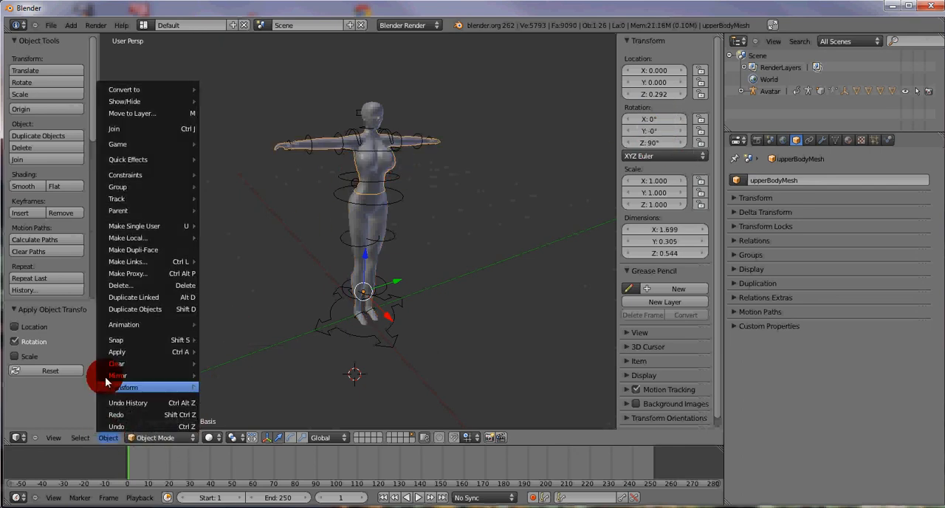
mouse_move(123, 353)
left_click(217, 364)
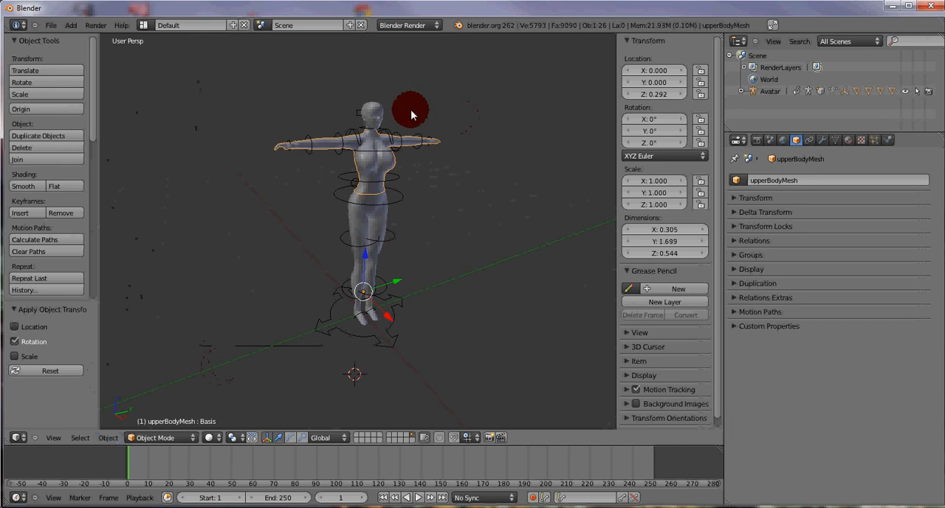
- Apply the rotation of the head mesh
right_click(376, 116)
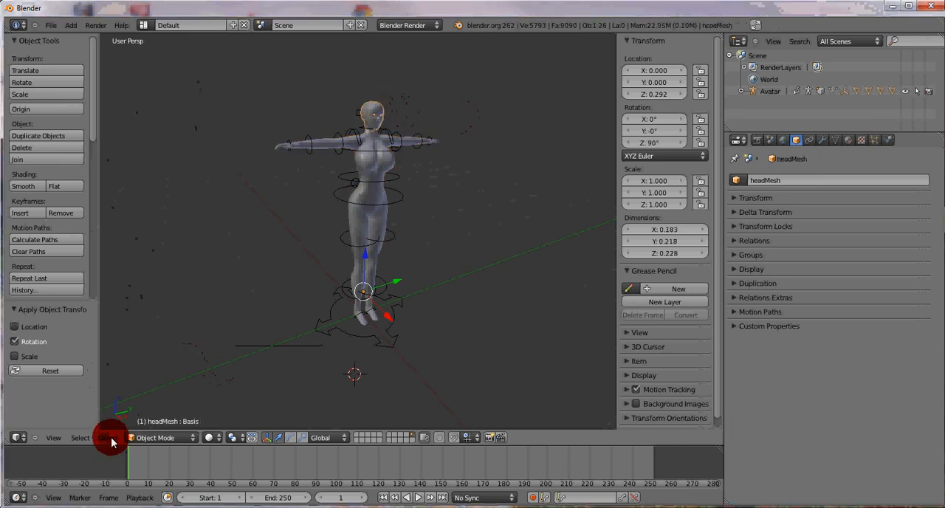
left_click(109, 438)
mouse_move(125, 353)
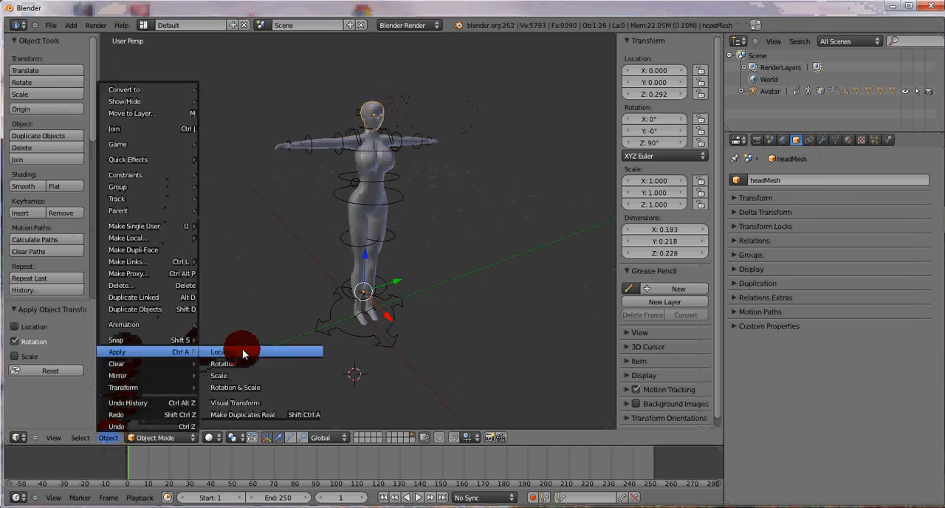
left_click(222, 362)
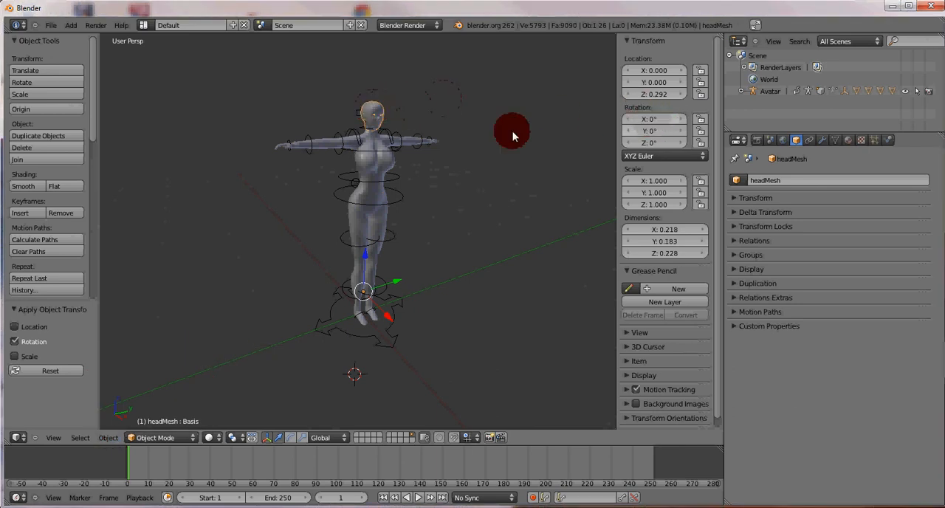
- Reselect the Avatar armature and save the scene over the existing base.blend in D:\travaux blender\fanny
right_click(412, 140)
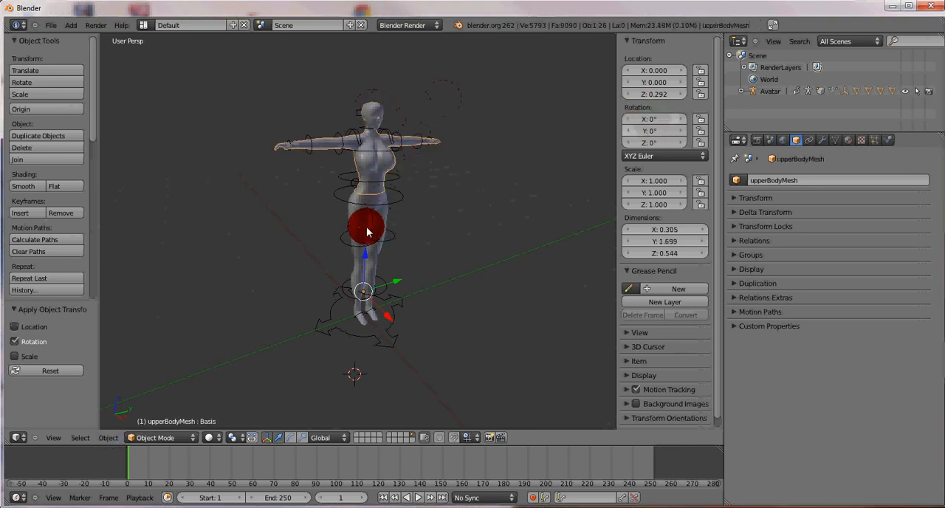
right_click(327, 327)
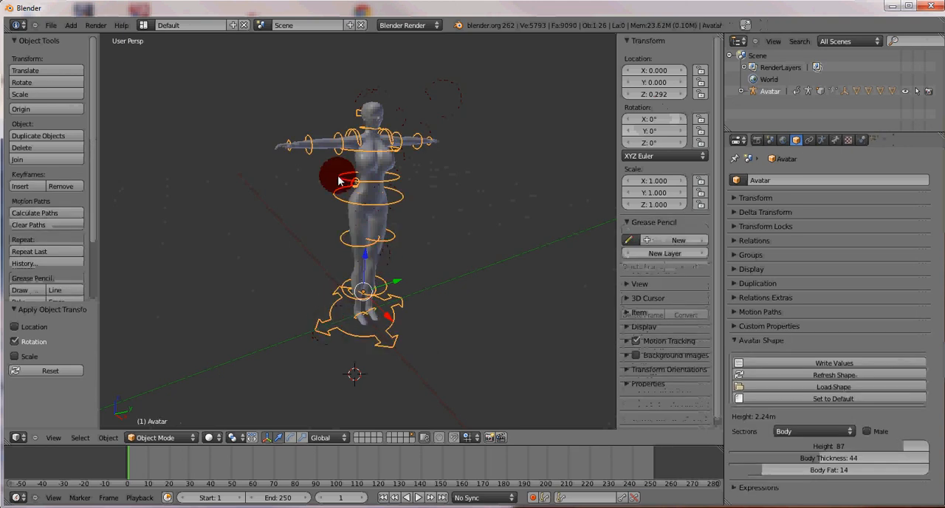
left_click(50, 26)
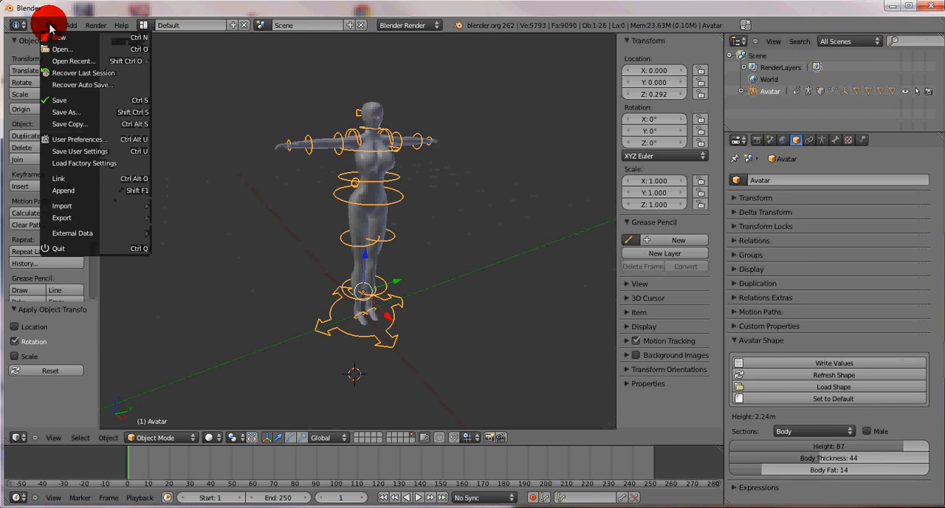
left_click(54, 101)
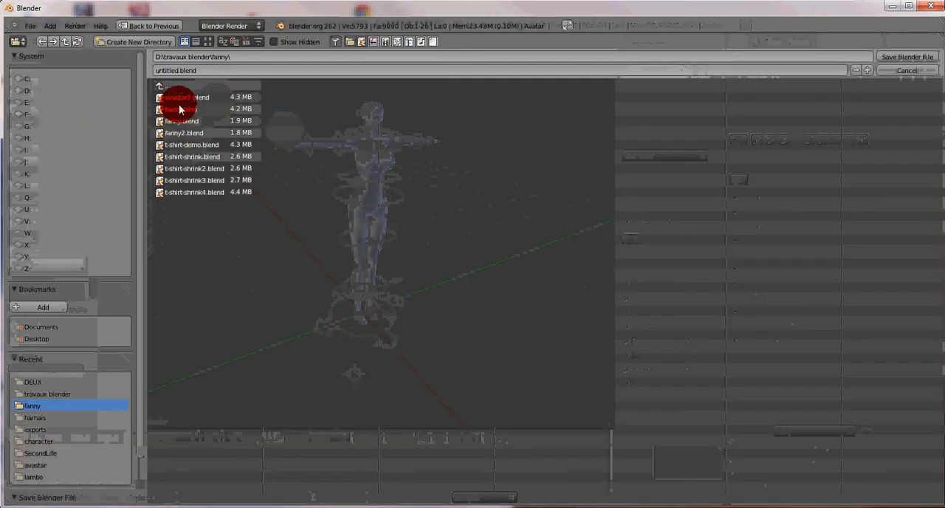
left_click(179, 109)
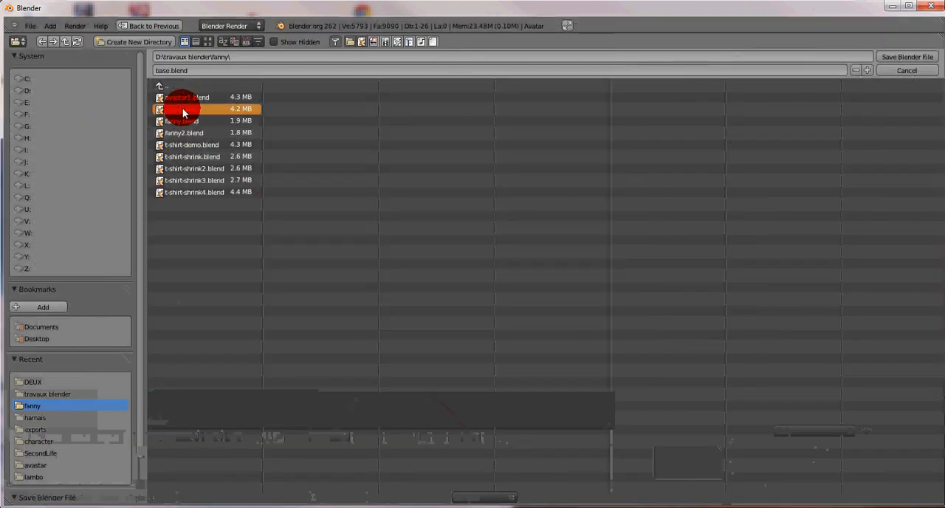
left_click(899, 59)
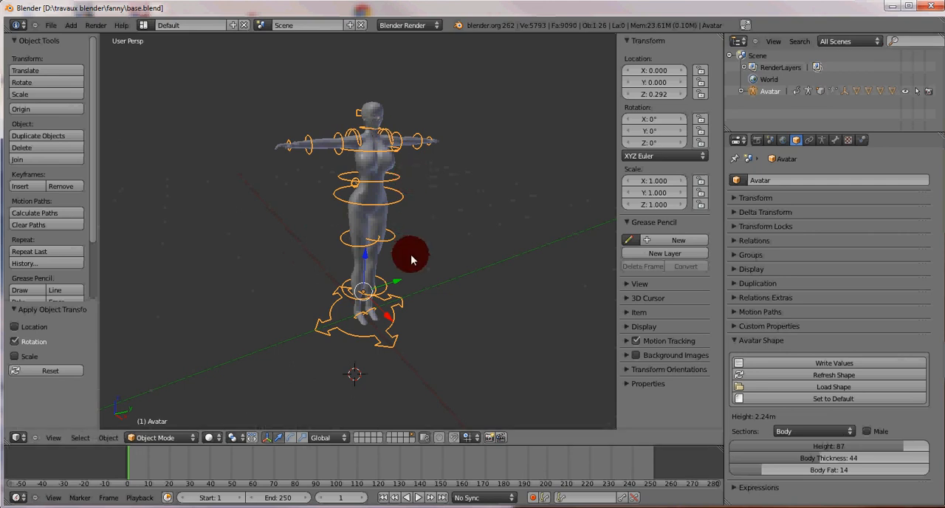
scroll(412, 257, "up", 3)
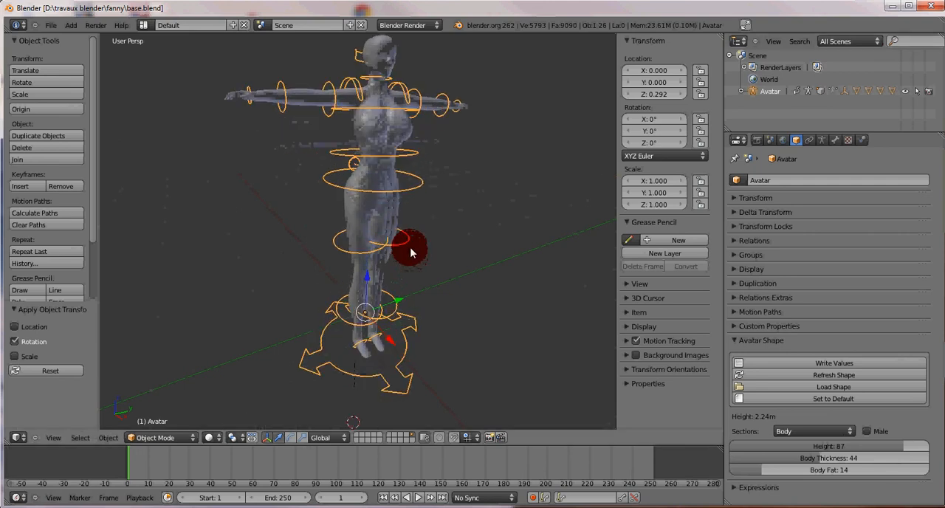
scroll(408, 246, "down", 2)
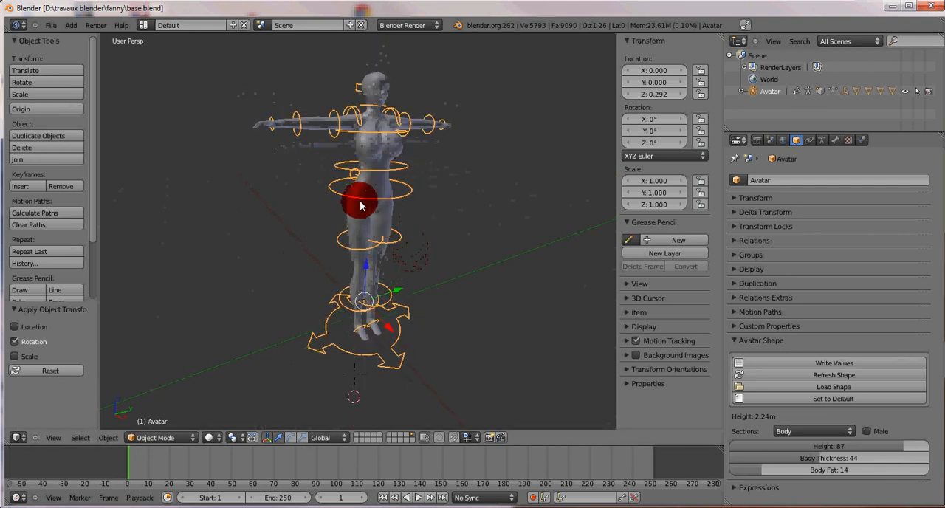